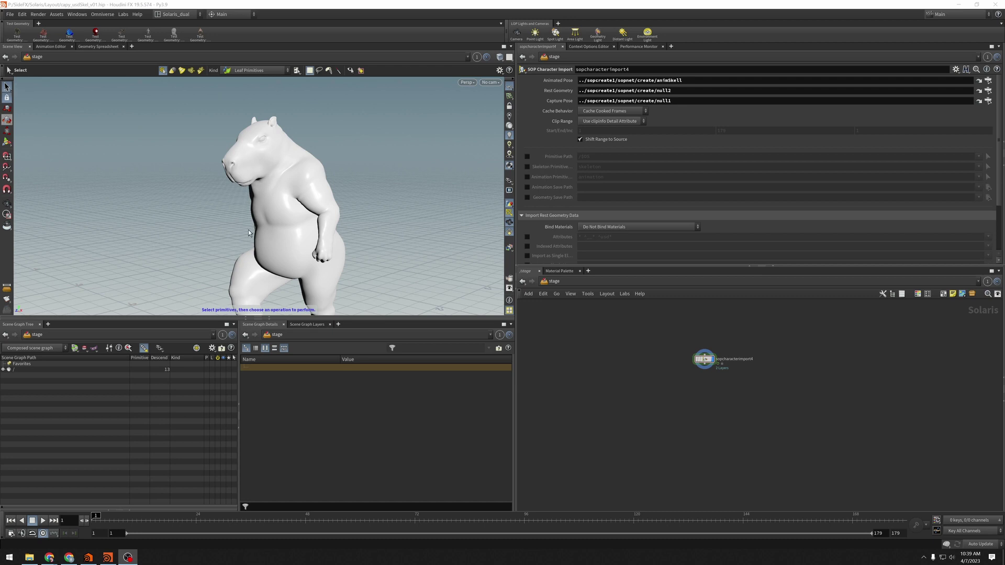
Select the character's Skin mesh, browse its attributes down to primvars:displayColor, and show the value-type color legend
click(268, 204)
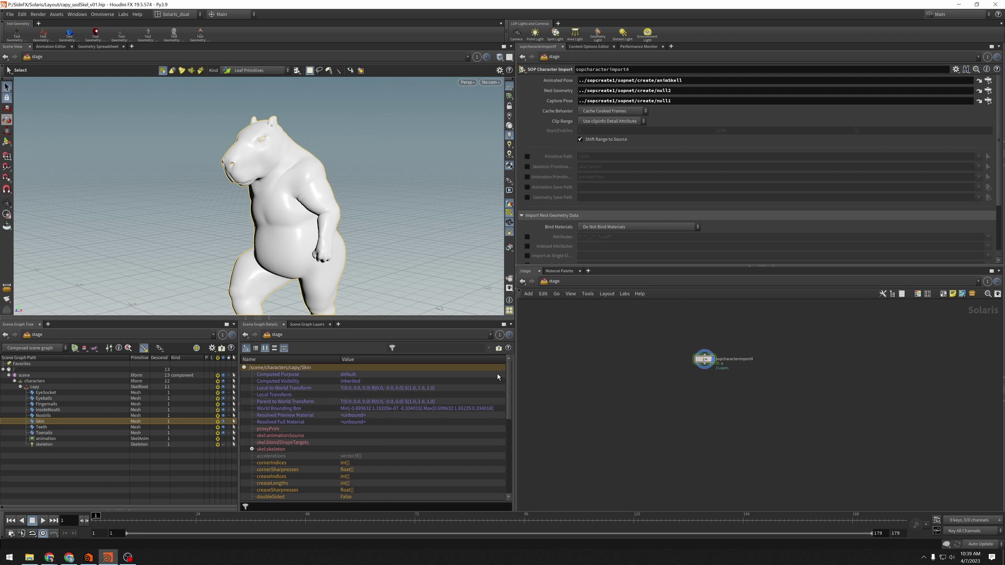
scroll(509, 374, down, 4)
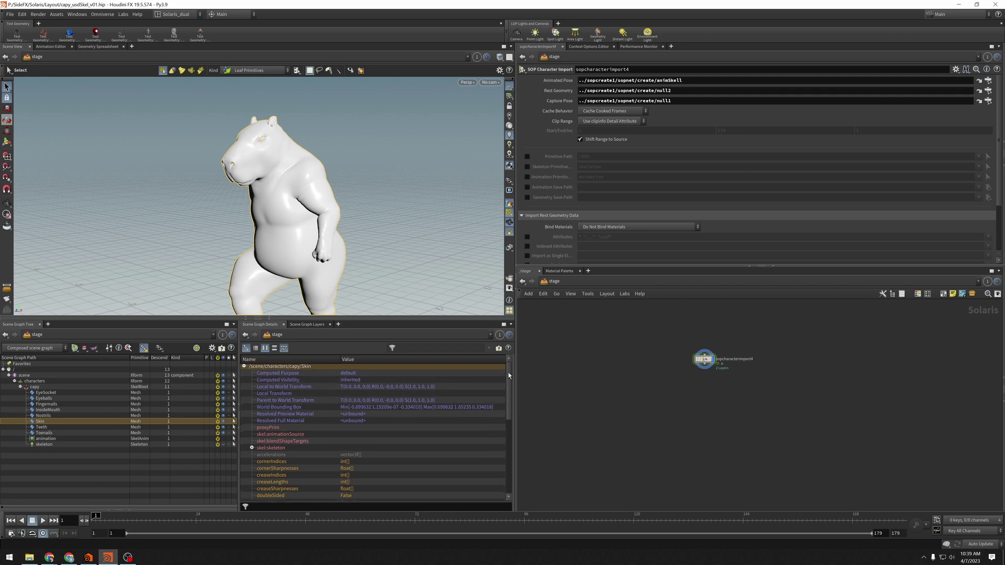
drag(503, 400, 510, 437)
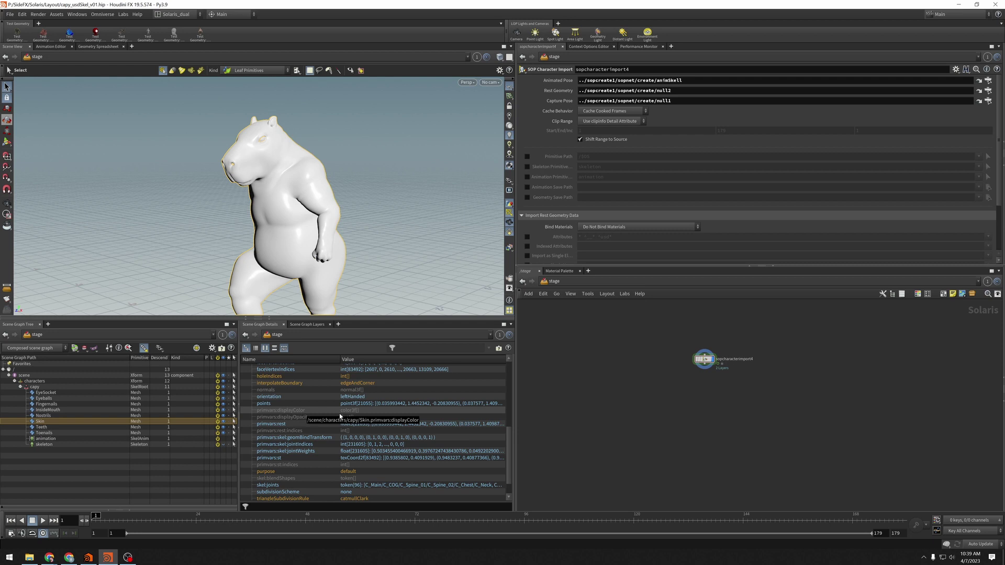
click(499, 351)
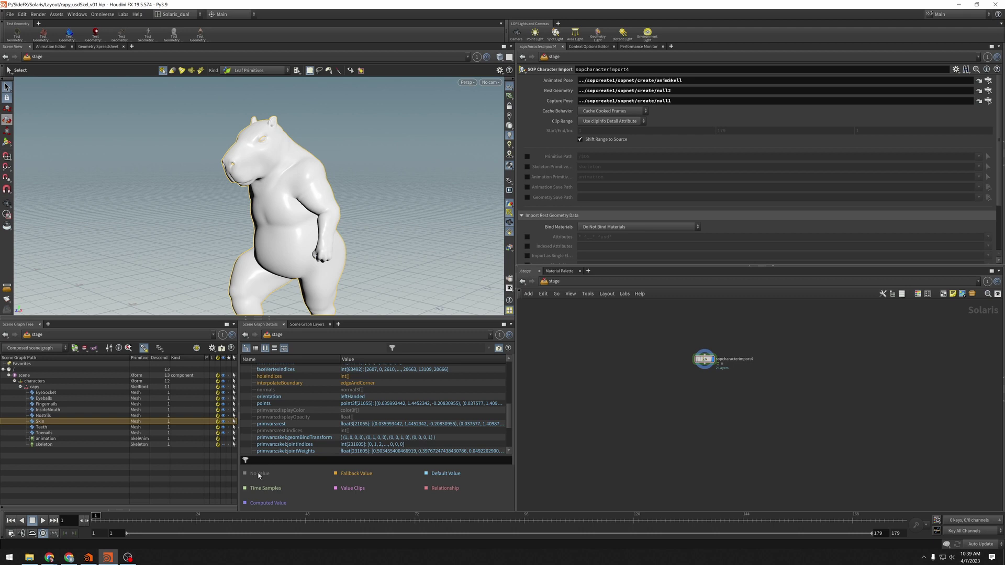
Create an Edit Properties node for the Skin mesh's primvars:displayColor and place it slightly lower in the network
right_click(293, 410)
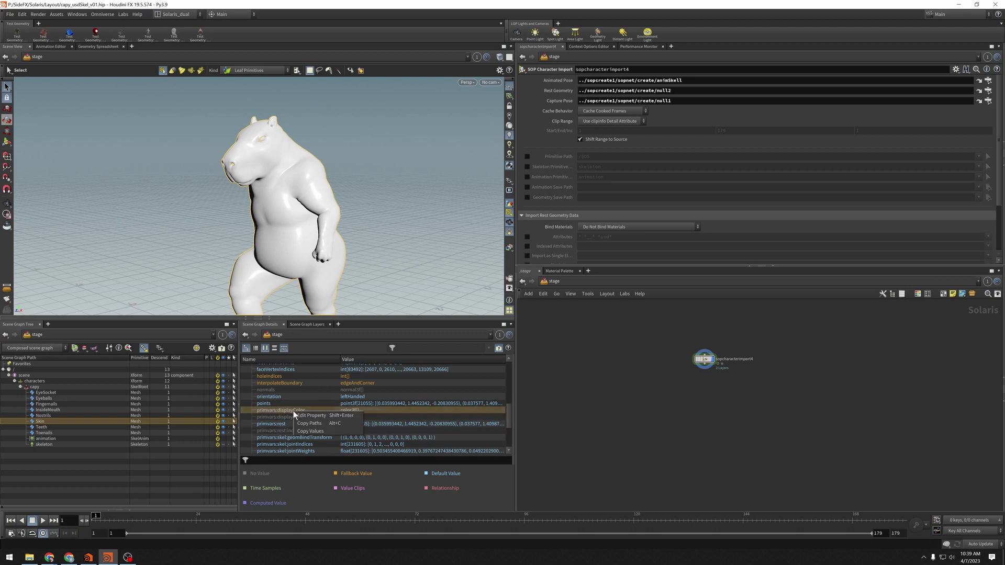
click(358, 415)
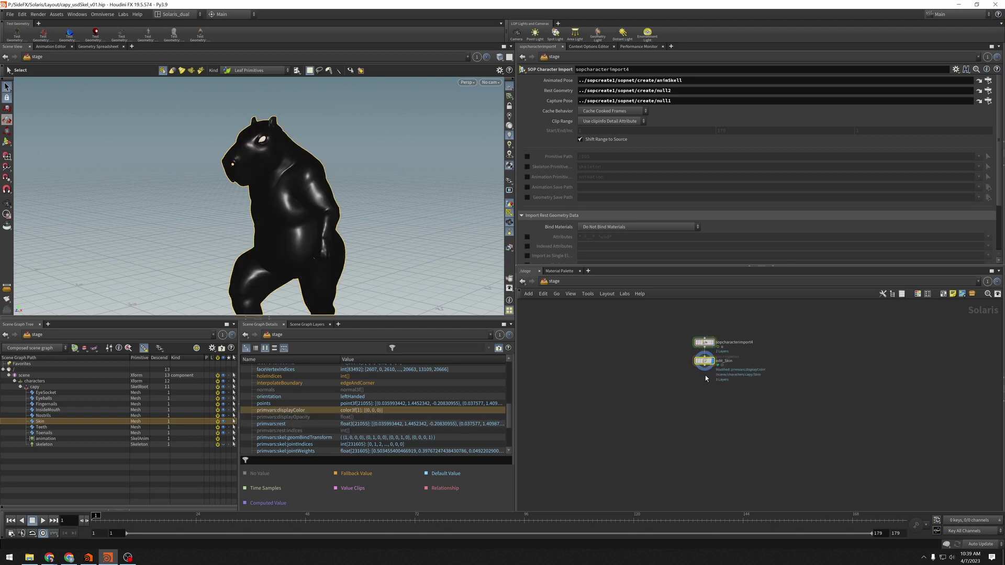
drag(703, 364, 706, 385)
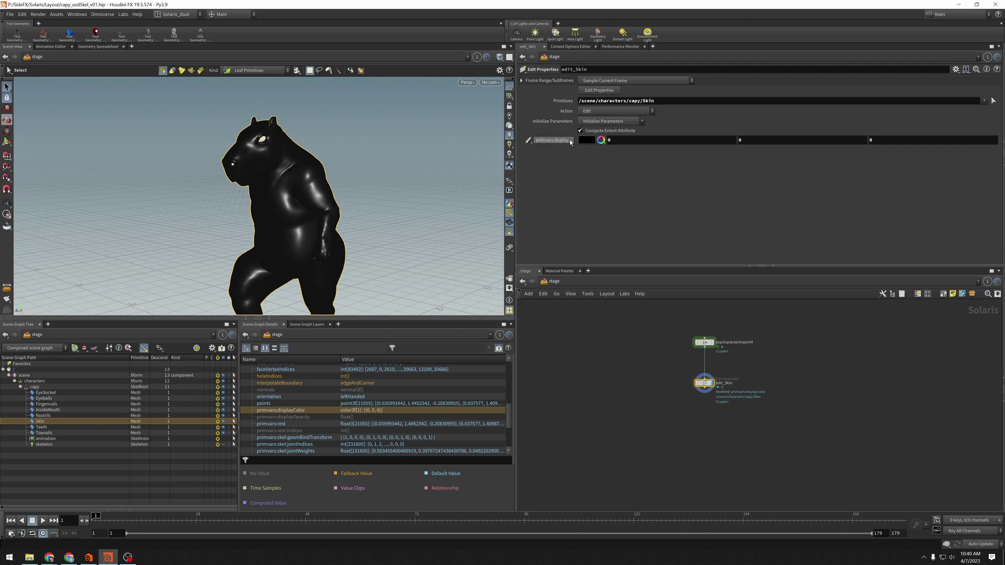
Set the Skin edit node's display color to green with values 0, 0.5, 0.25
mouse_move(569, 139)
click(585, 141)
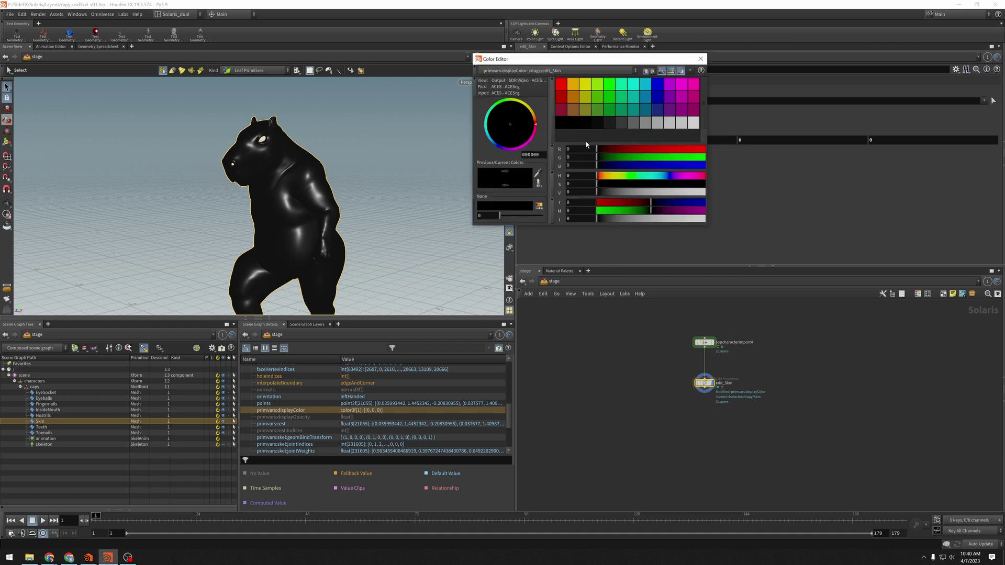
click(620, 95)
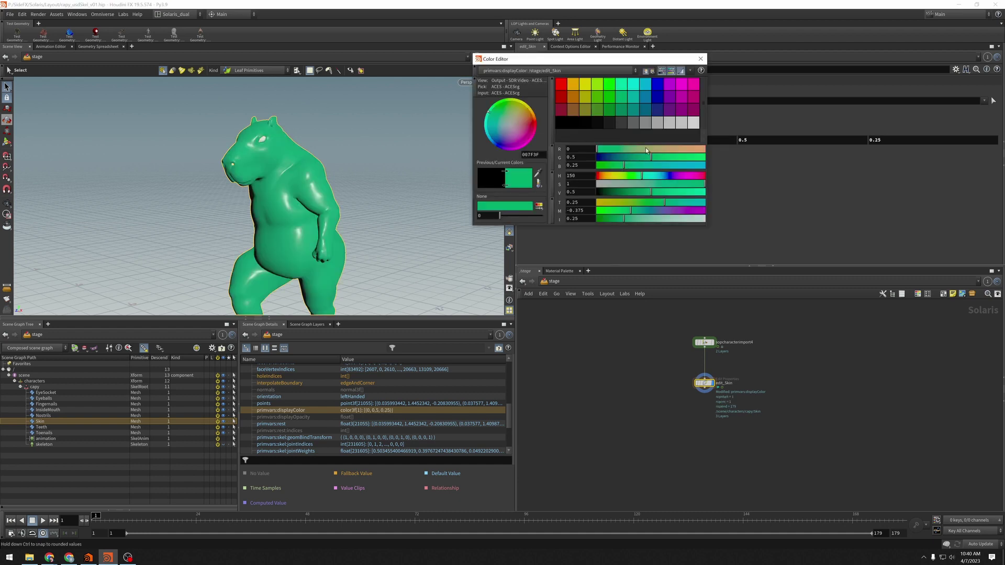
click(696, 57)
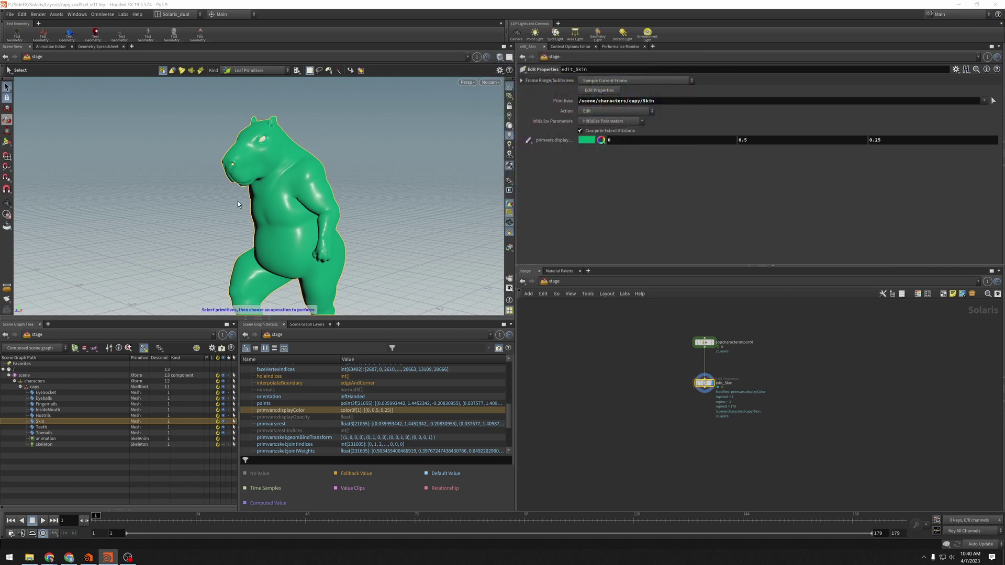
Retarget the edit_Skin node's Primitives to the whole character at /scene/characters/capy
click(398, 154)
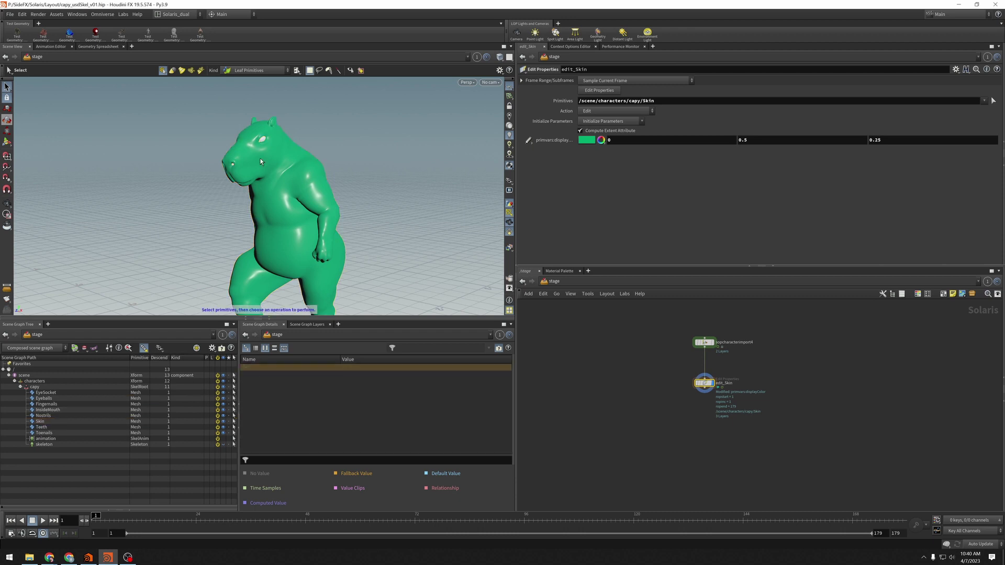
key(Escape)
scroll(381, 180, up, 3)
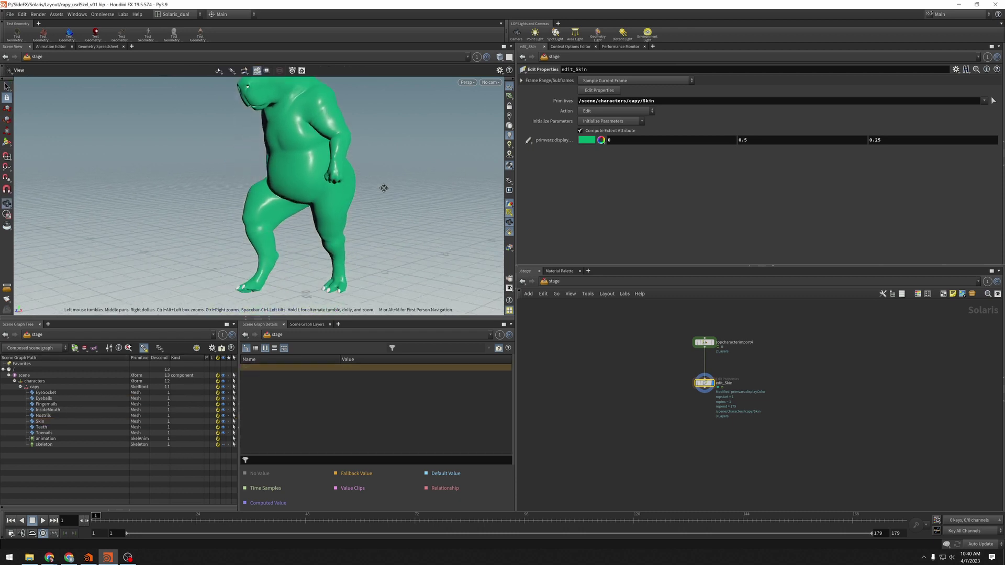
scroll(382, 179, down, 3)
key(s)
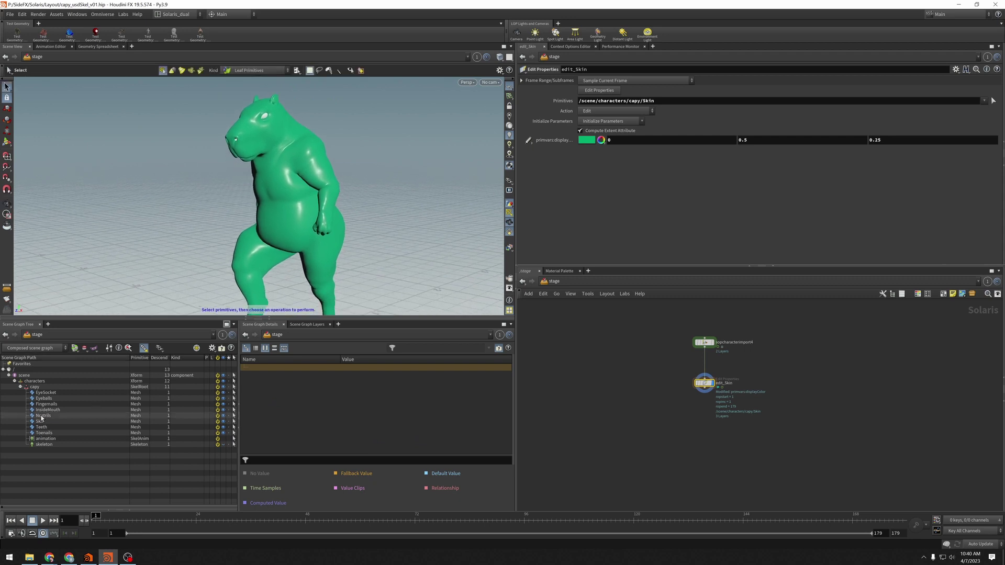
click(38, 389)
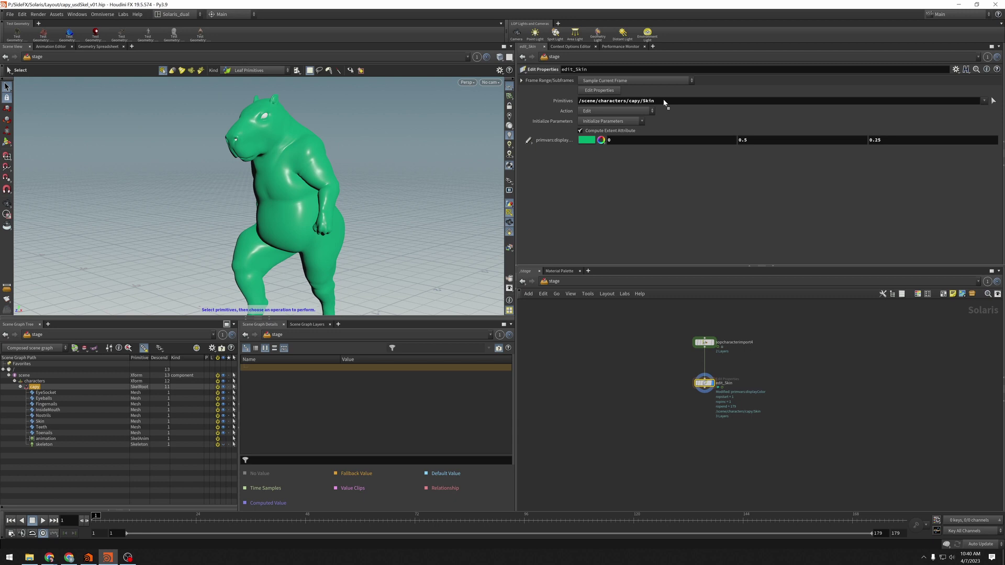
drag(664, 102, 665, 102)
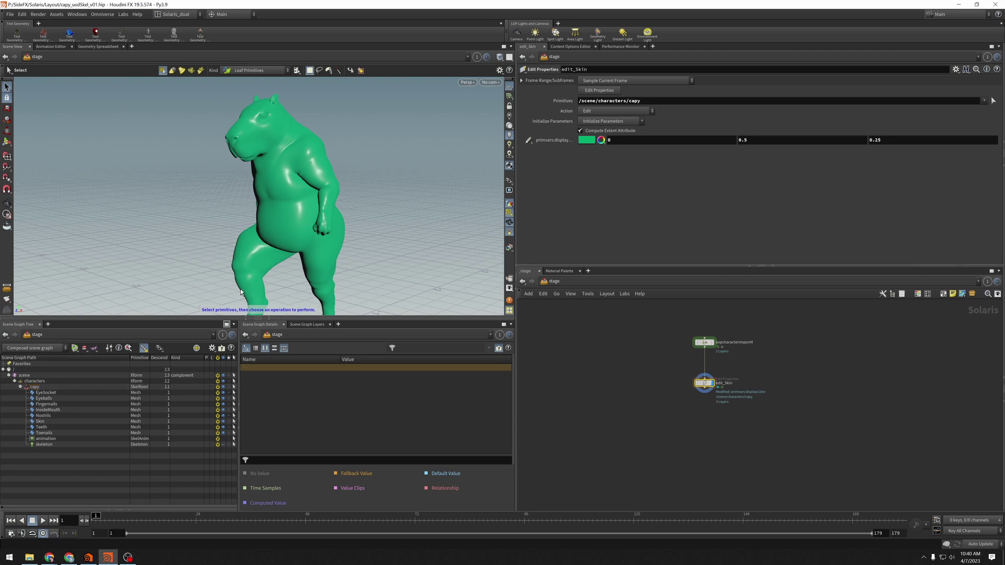
Filter the Skin mesh's details by "color" and expand primvars:displayColor to see which primitive it is inherited from
click(41, 388)
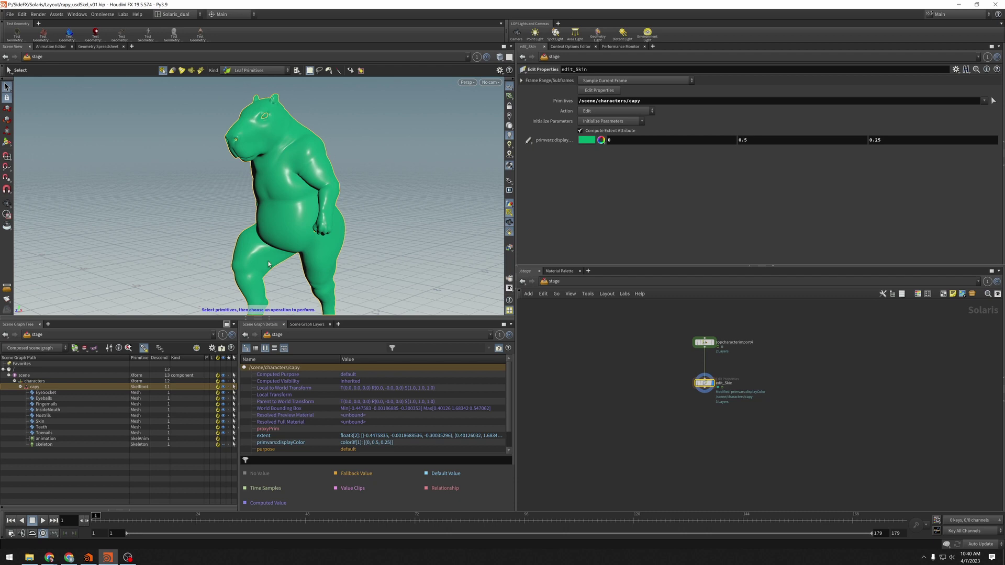
click(391, 190)
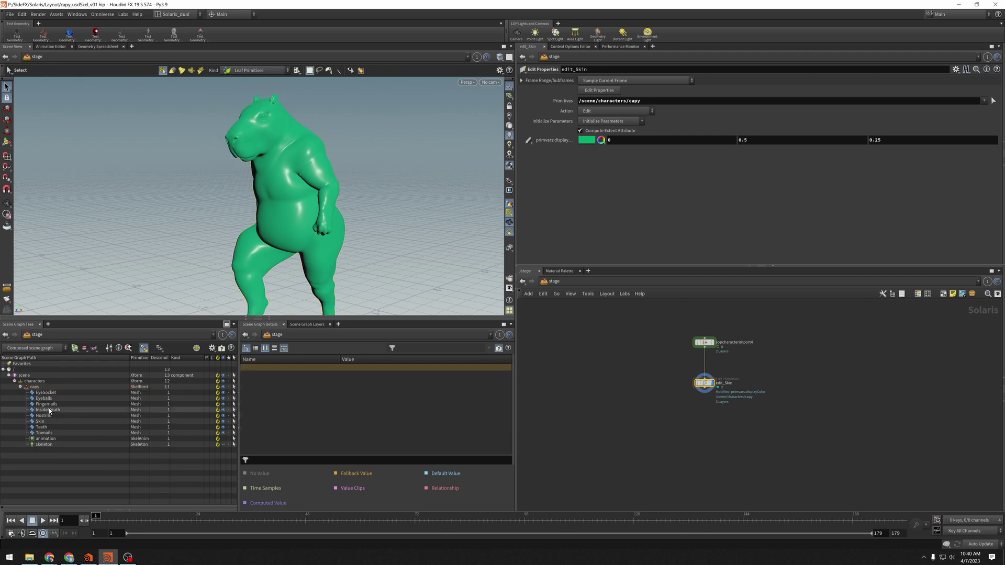
click(39, 421)
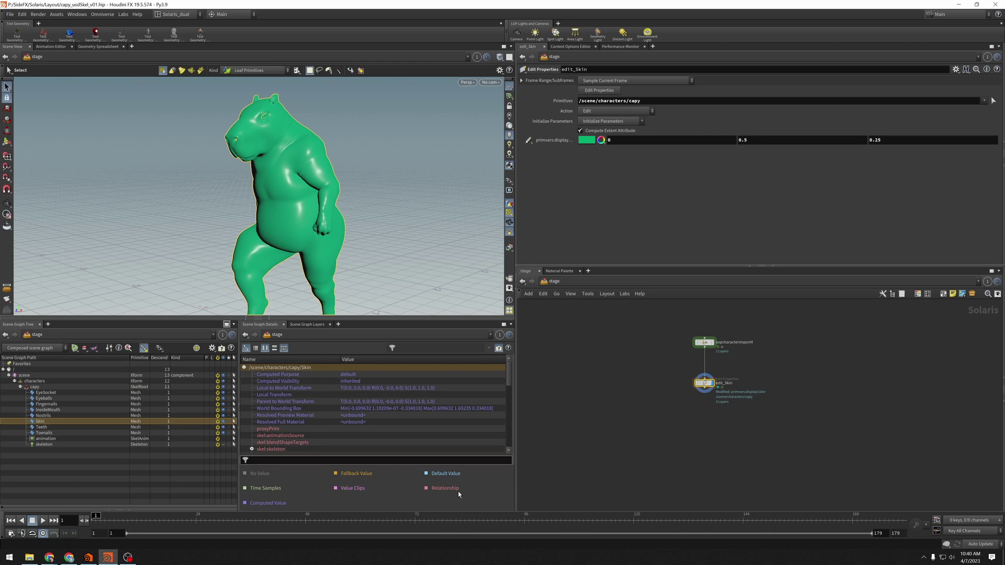
text(color)
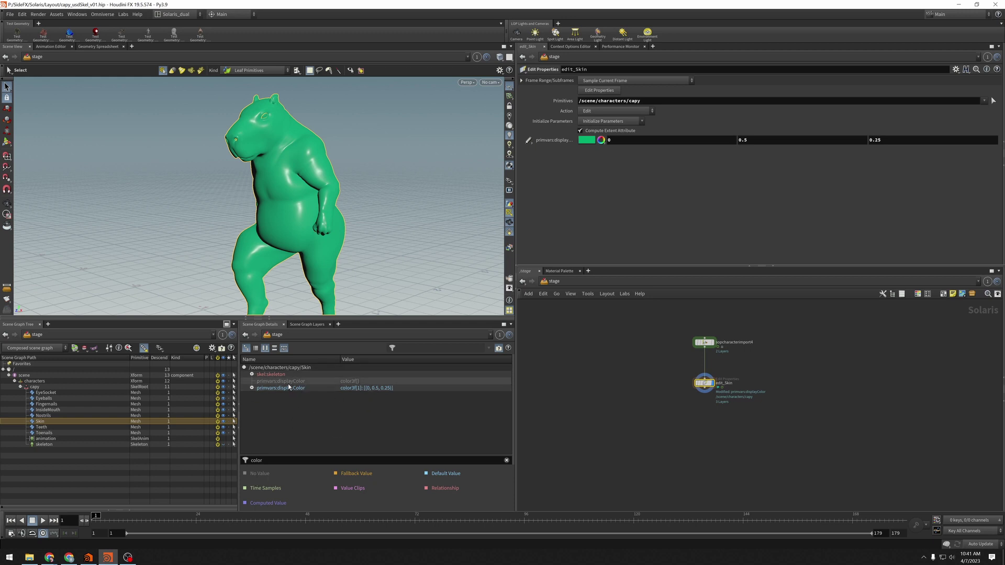
click(252, 389)
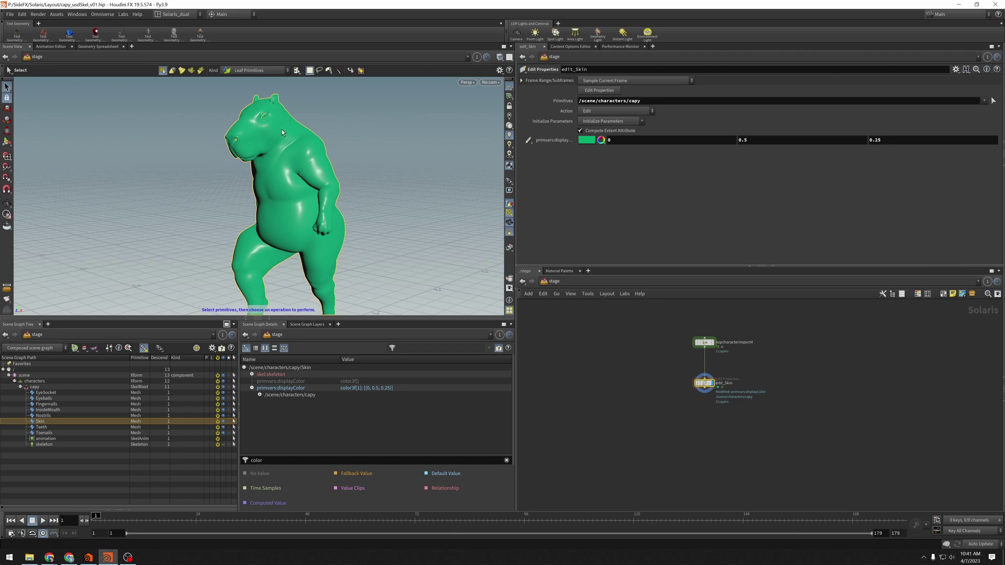
Create an Edit Properties node for the Eyeballs mesh's own unassigned primvars:displayColor
click(265, 119)
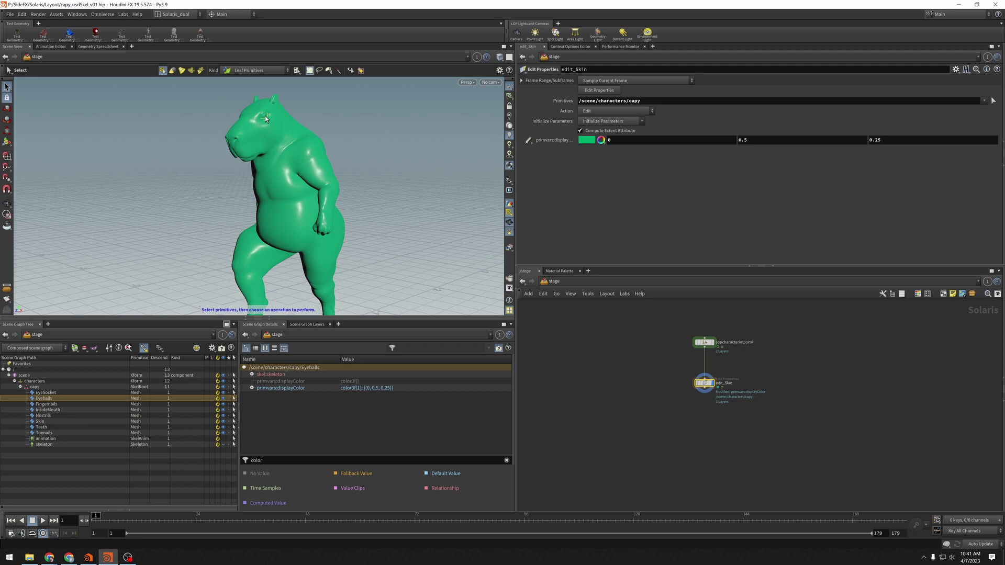
click(273, 382)
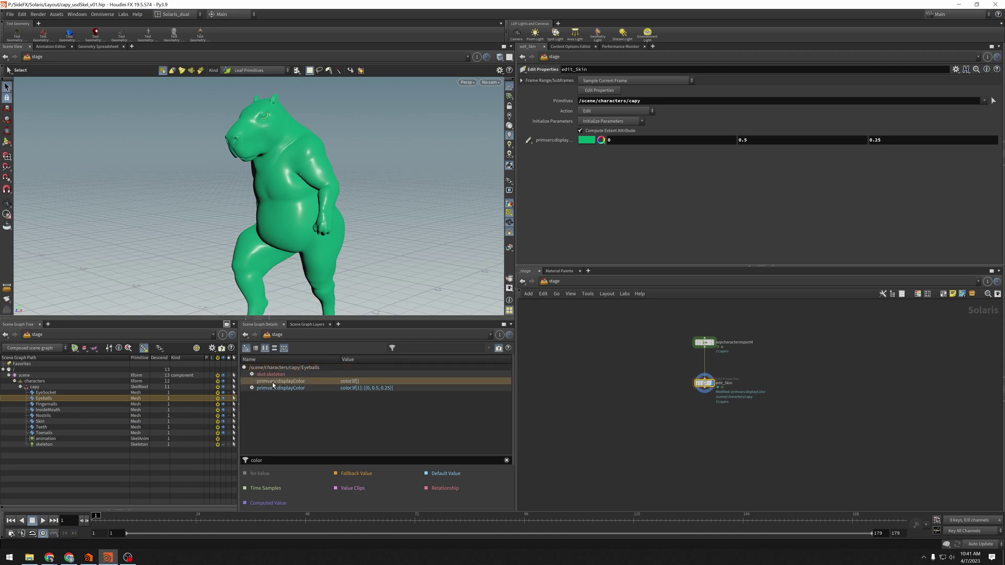
double_click(273, 382)
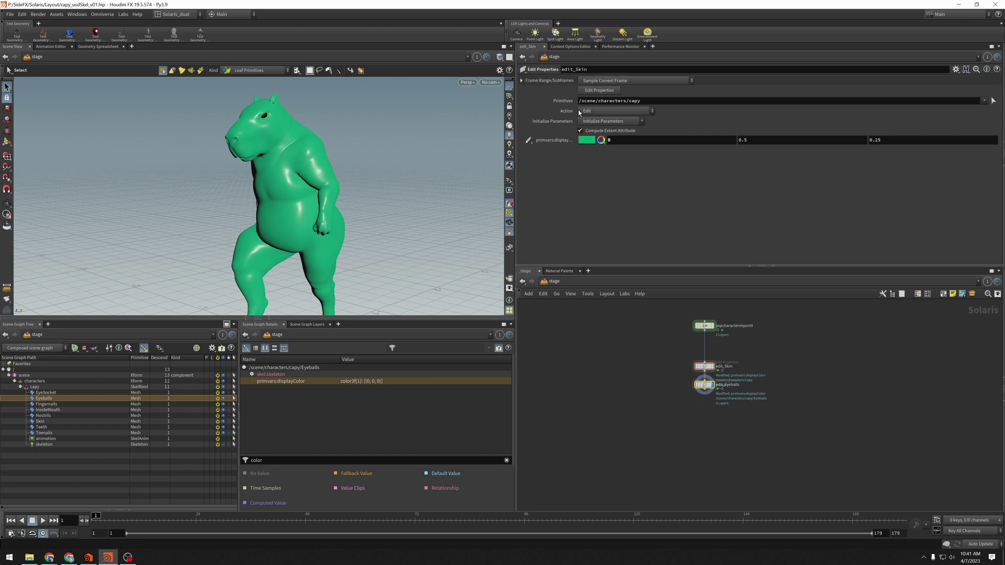
Set the edit_Eyeballs node's display color to red with values 0.5, 0, 0
click(704, 385)
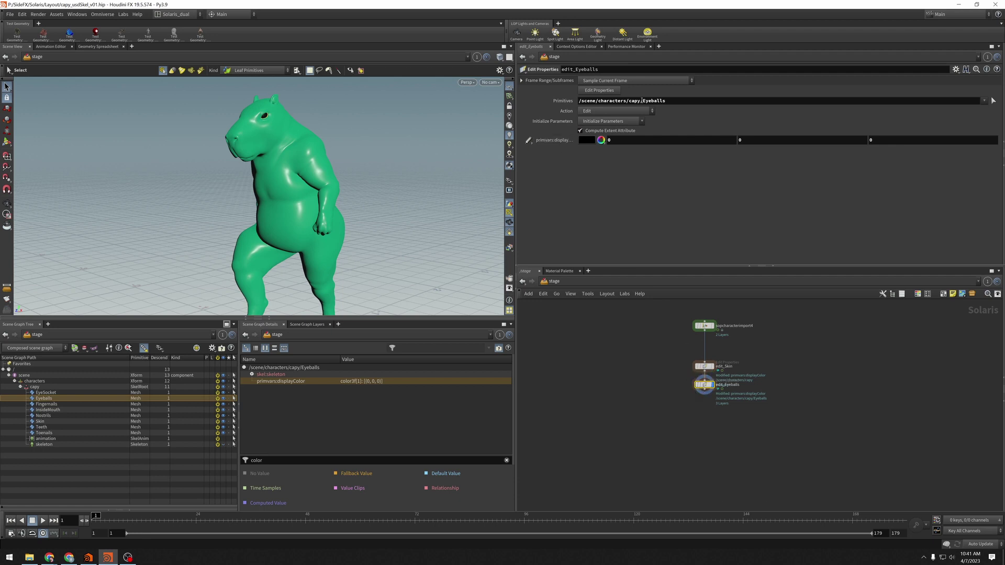
click(585, 140)
click(560, 99)
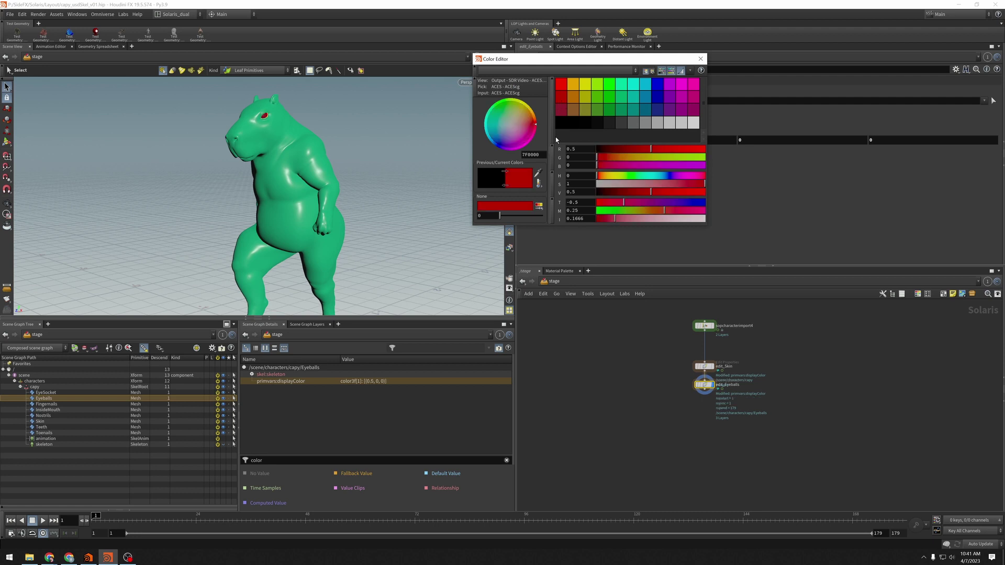
click(700, 58)
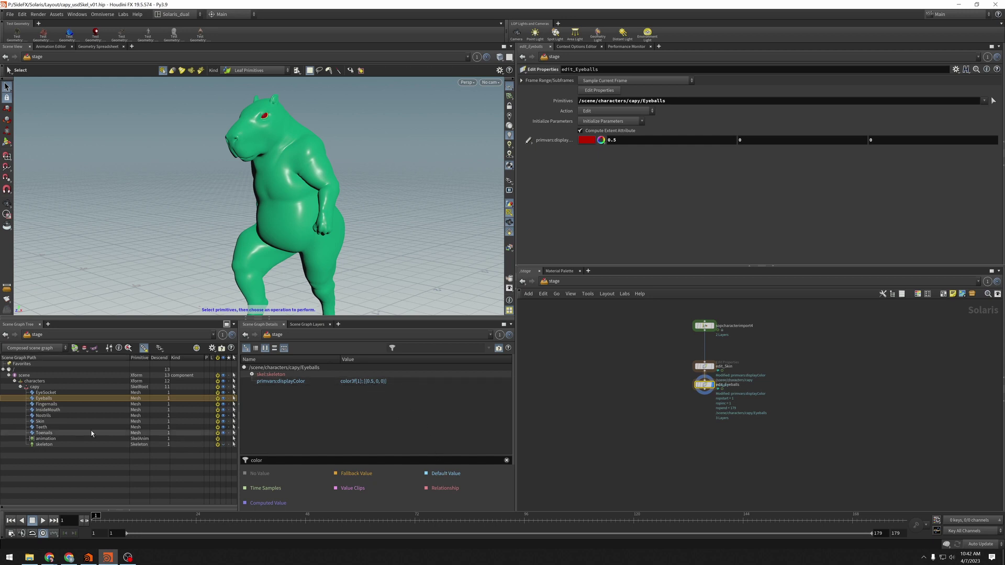
Check the Fingernails mesh's displayColor, return to Eyeballs, and reveal the attribute value view beside the widened details list
click(48, 404)
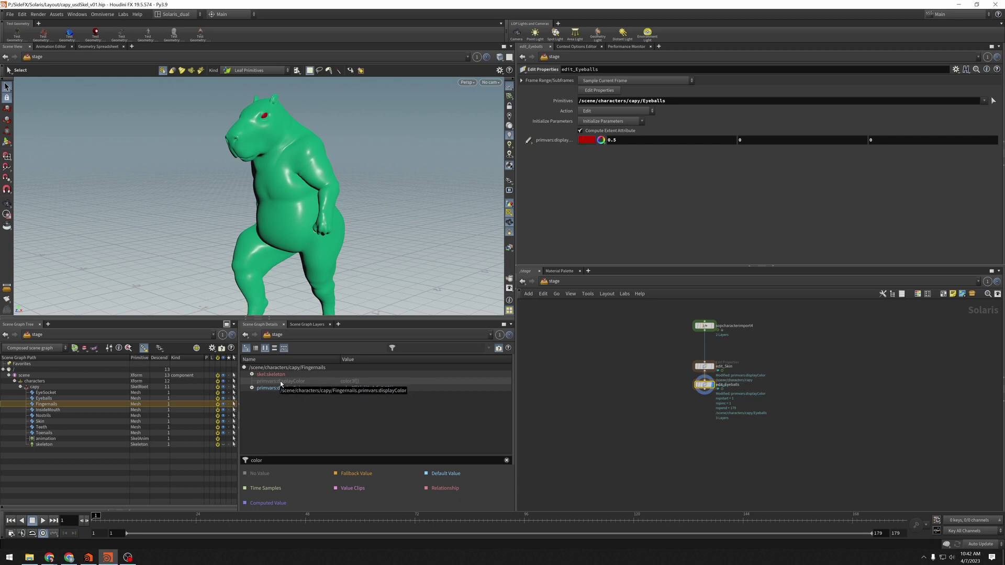
click(55, 398)
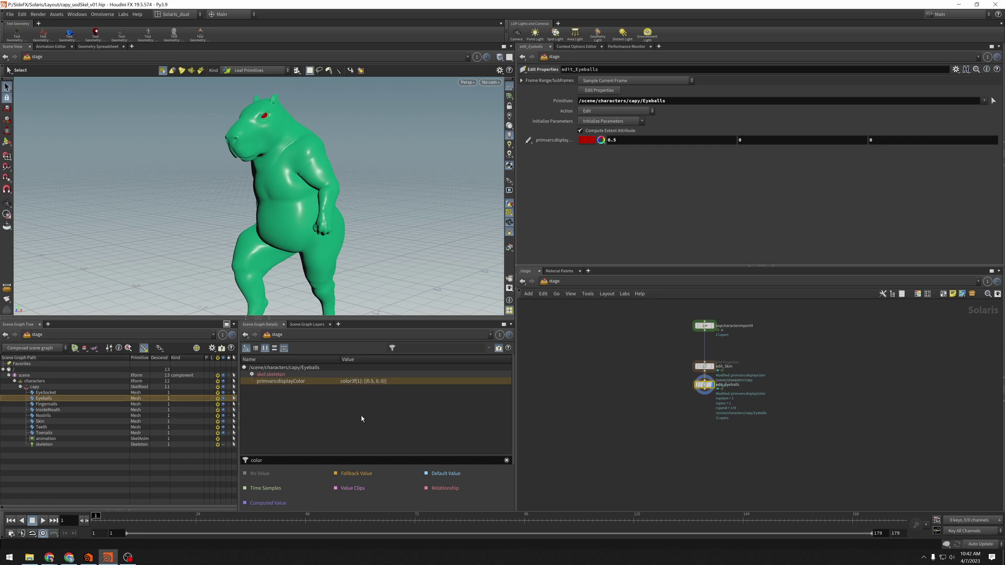
click(238, 404)
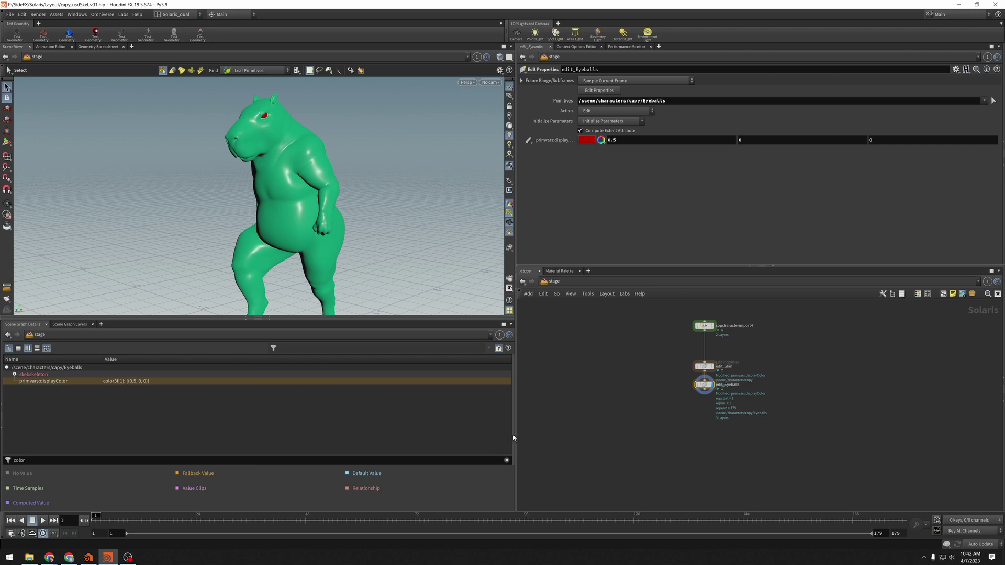
drag(512, 436, 217, 415)
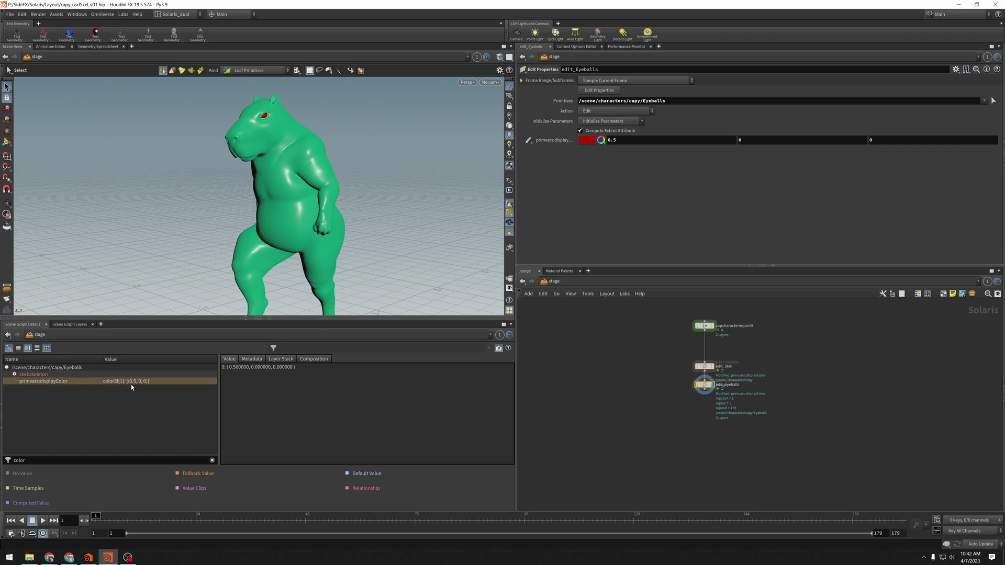
Clear the "color" filter and examine the individual values of the Eyeballs mesh's faceVertexCounts attribute
click(2, 431)
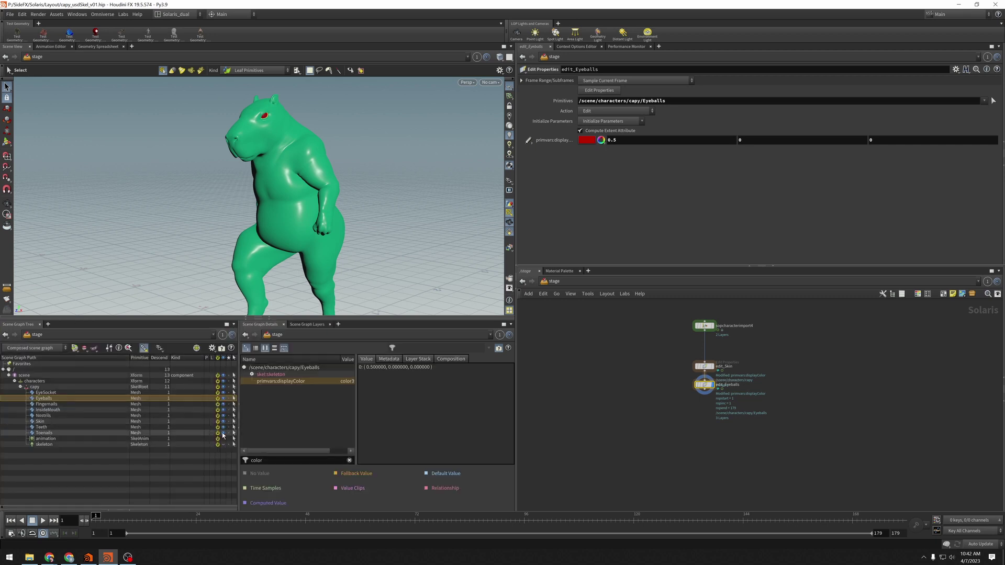
click(349, 461)
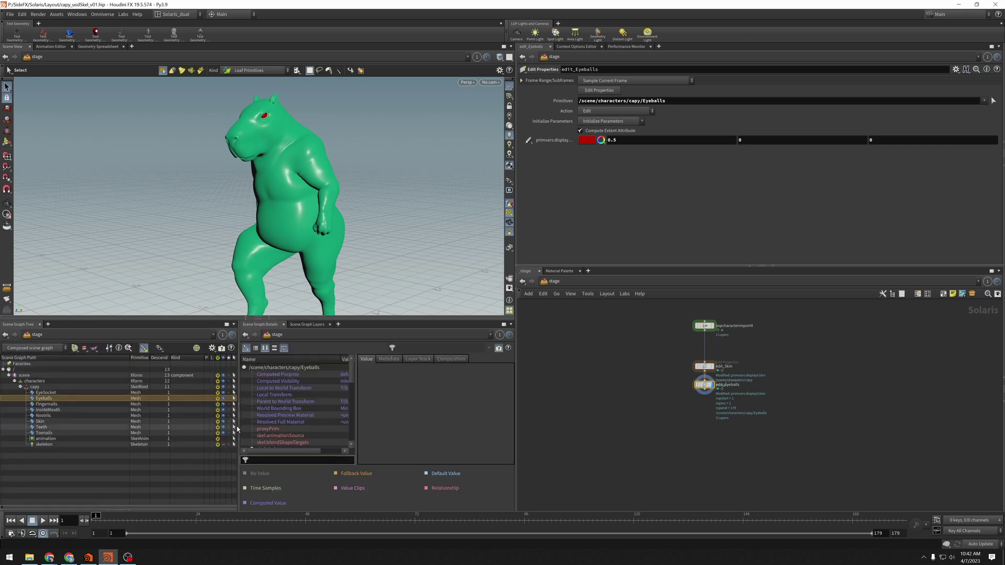
click(237, 409)
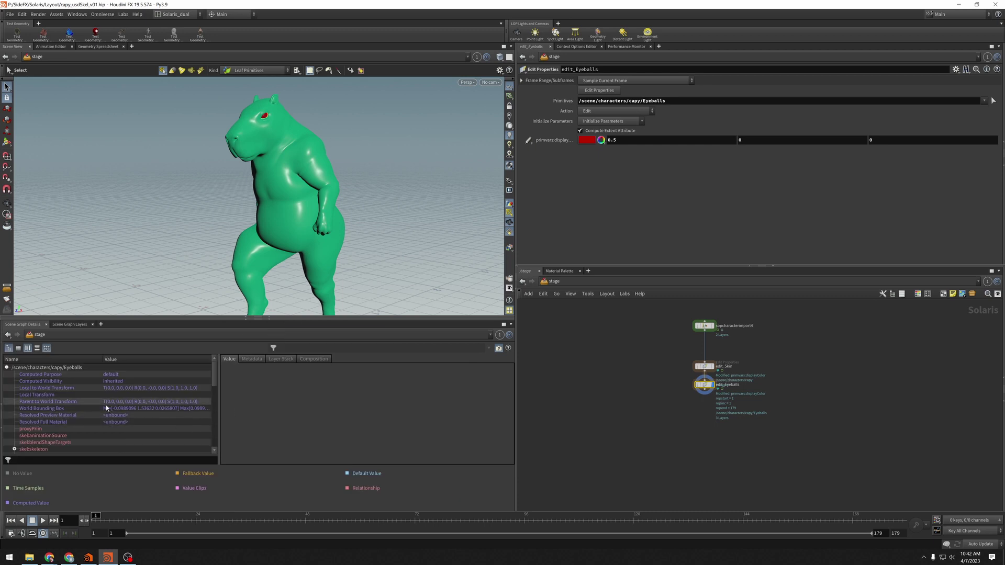
scroll(100, 410, down, 8)
scroll(68, 425, down, 1)
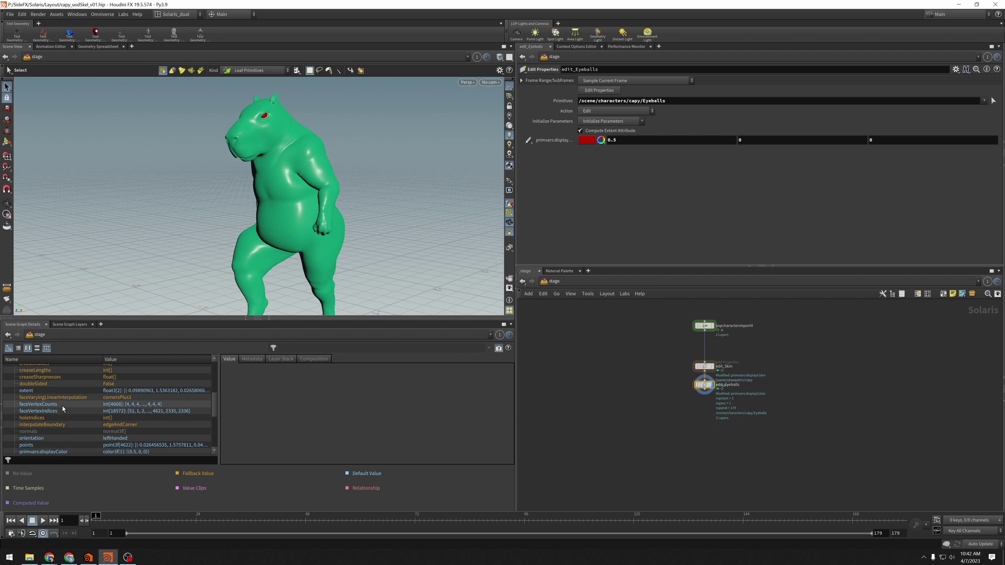
click(62, 406)
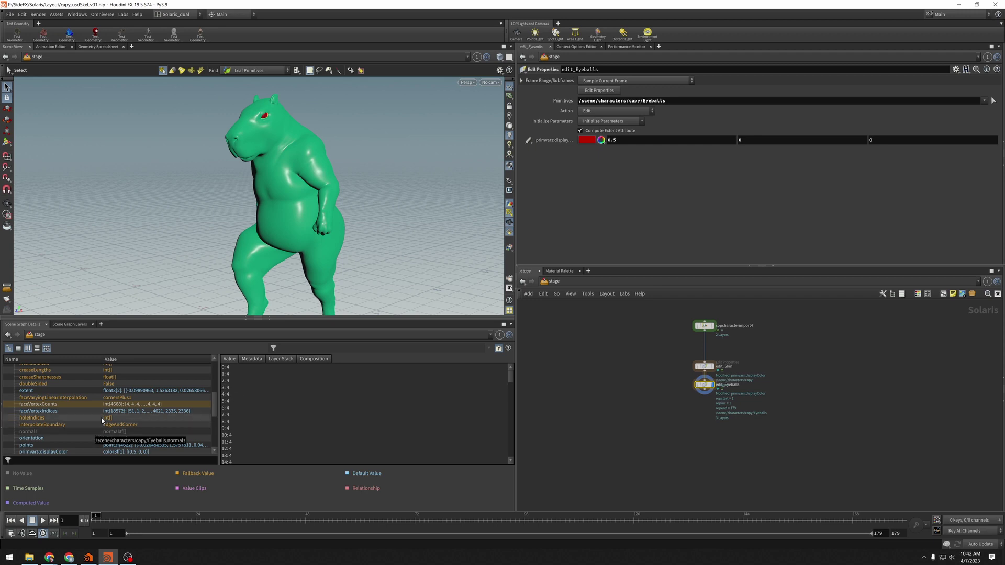
Examine the individual values of the Eyeballs mesh's points attribute
scroll(157, 418, down, 1)
click(162, 426)
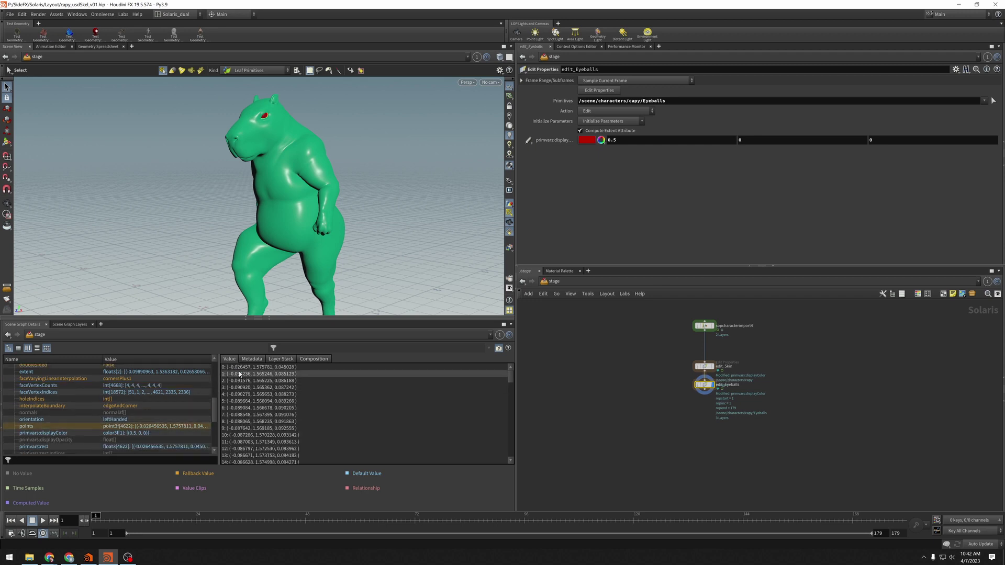
mouse_move(512, 378)
mouse_down()
mouse_move(509, 460)
mouse_move(510, 374)
mouse_up()
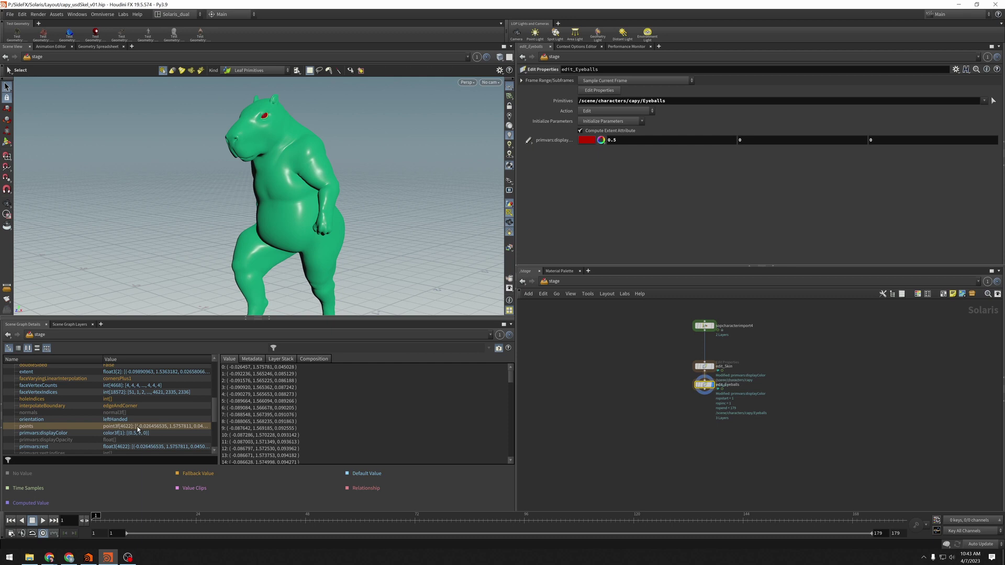
Inspect the points attribute's metadata, checking its typeName and reading its documentation in an enlarged text area
click(252, 359)
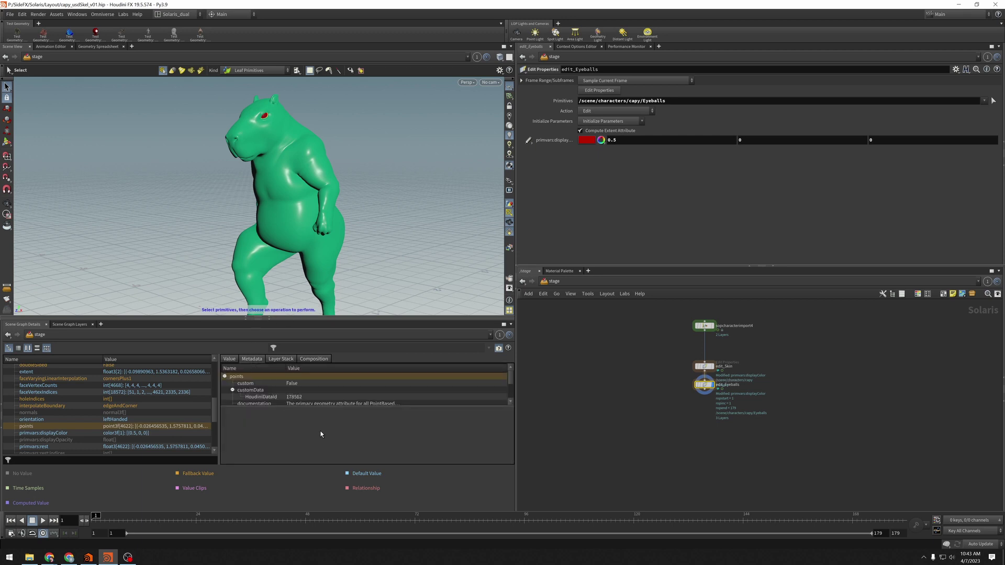
drag(407, 407, 407, 439)
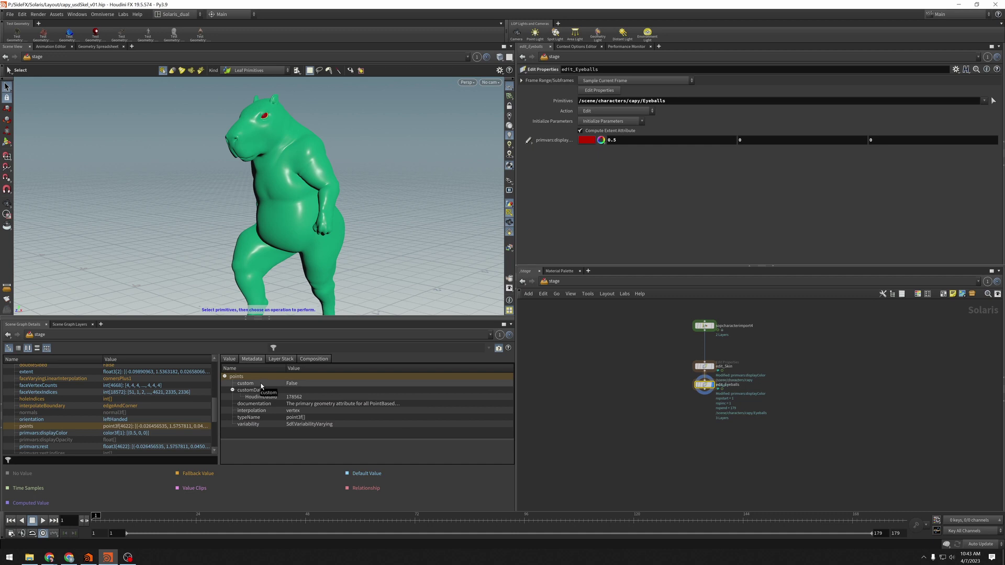
click(300, 418)
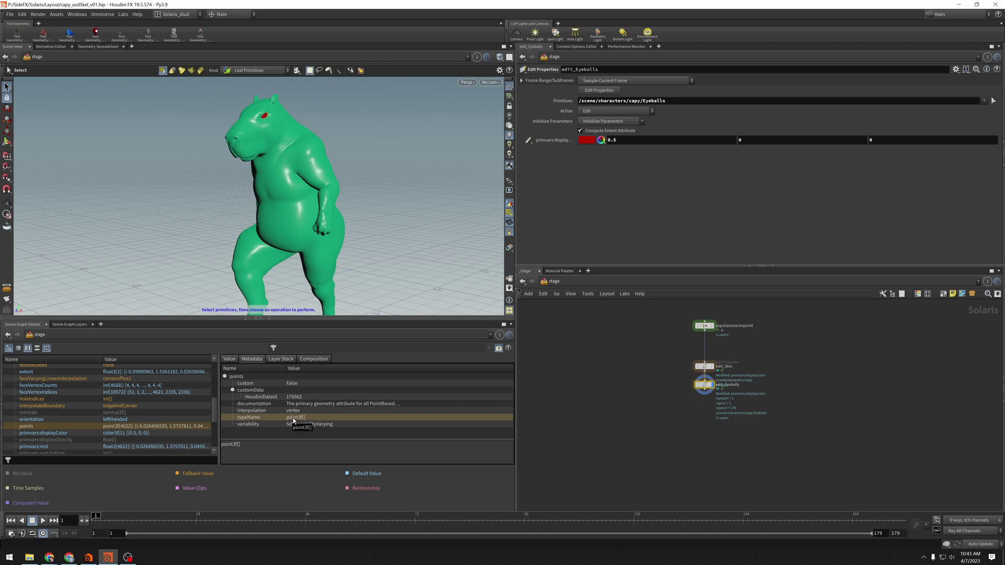
click(336, 404)
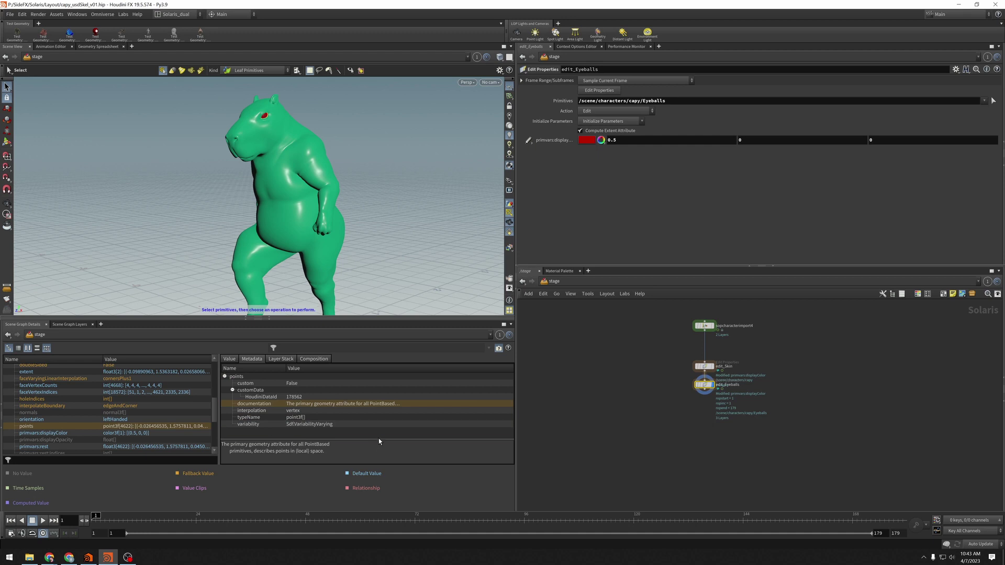
drag(379, 439, 376, 411)
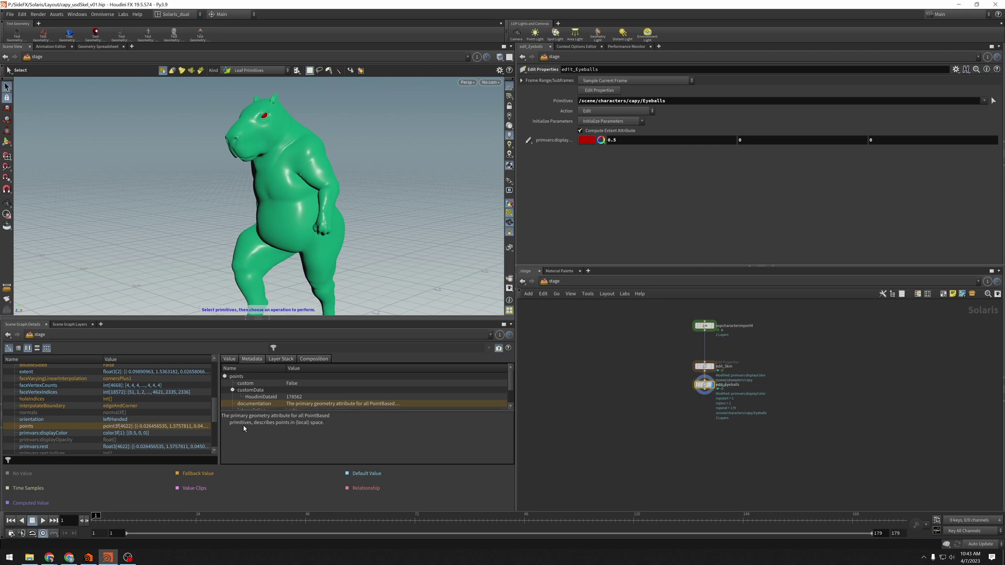
Read the metadata documentation of the Eyeballs mesh's primvars:displayColor and subdivisionScheme attributes
scroll(118, 407, down, 2)
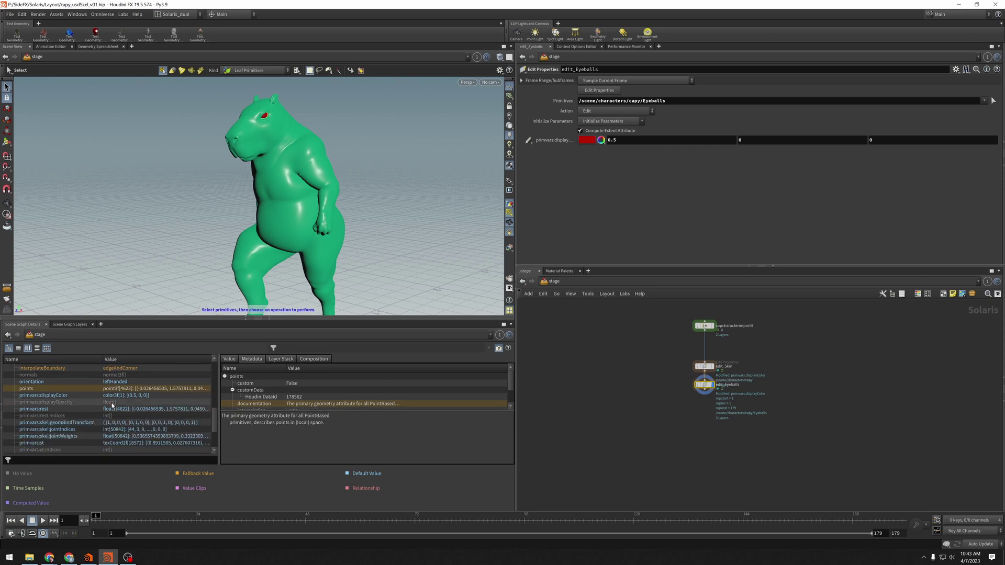
click(128, 395)
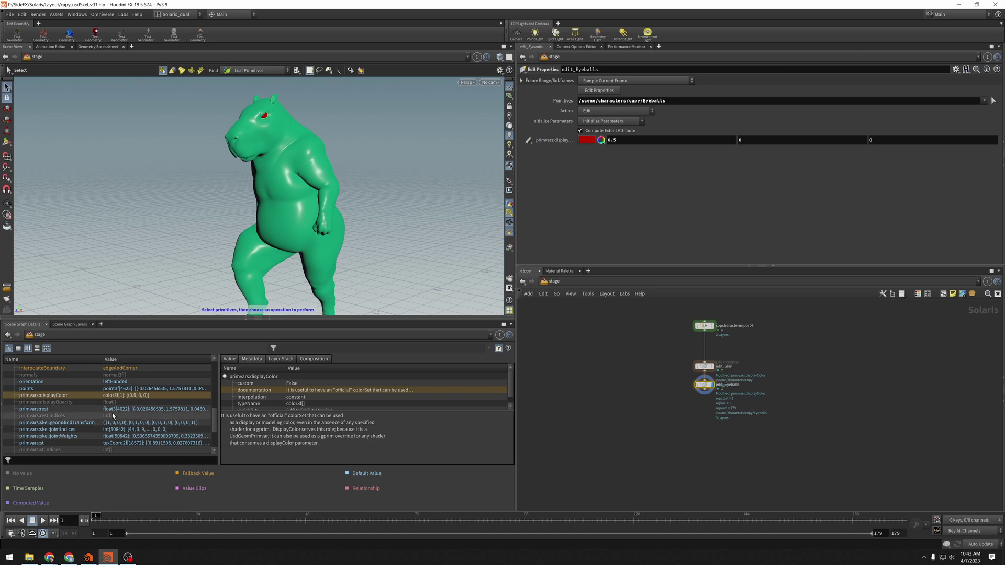
scroll(50, 424, down, 3)
click(50, 424)
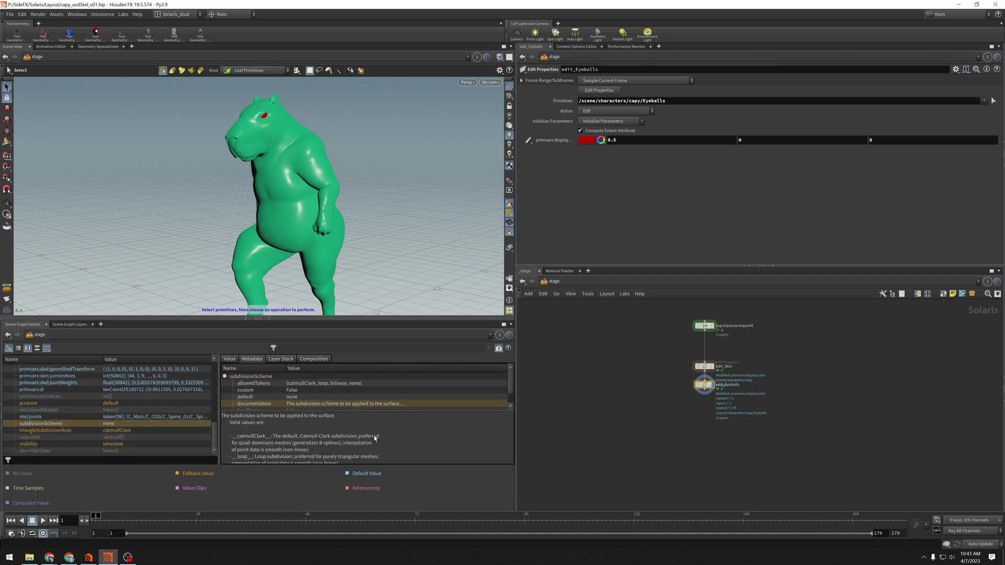
drag(387, 447, 388, 452)
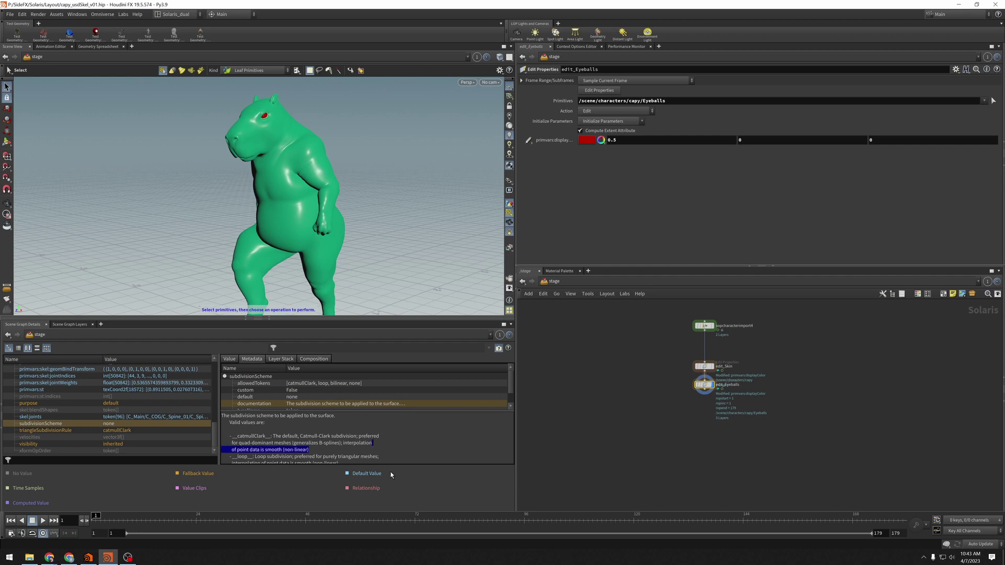
Hide the value color legend and enlarge the documentation area to read more of the subdivisionScheme description
click(498, 348)
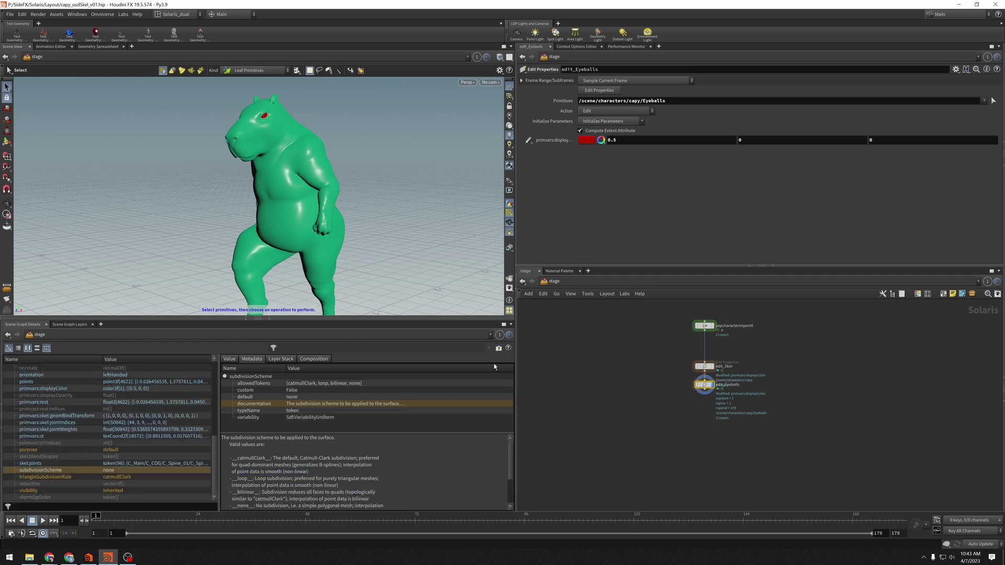
drag(453, 432, 453, 410)
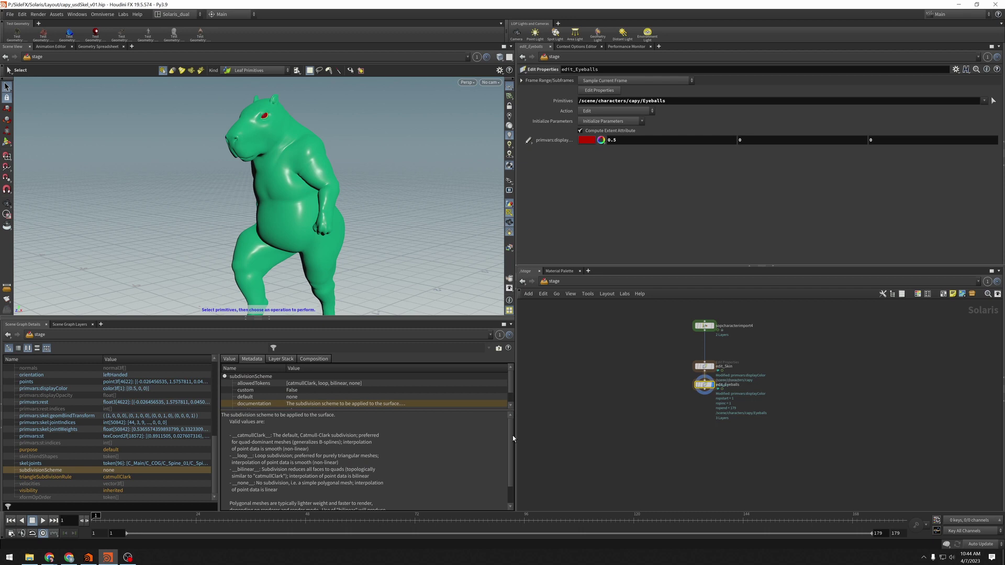
scroll(507, 462, down, 1)
scroll(507, 445, up, 1)
scroll(511, 423, down, 3)
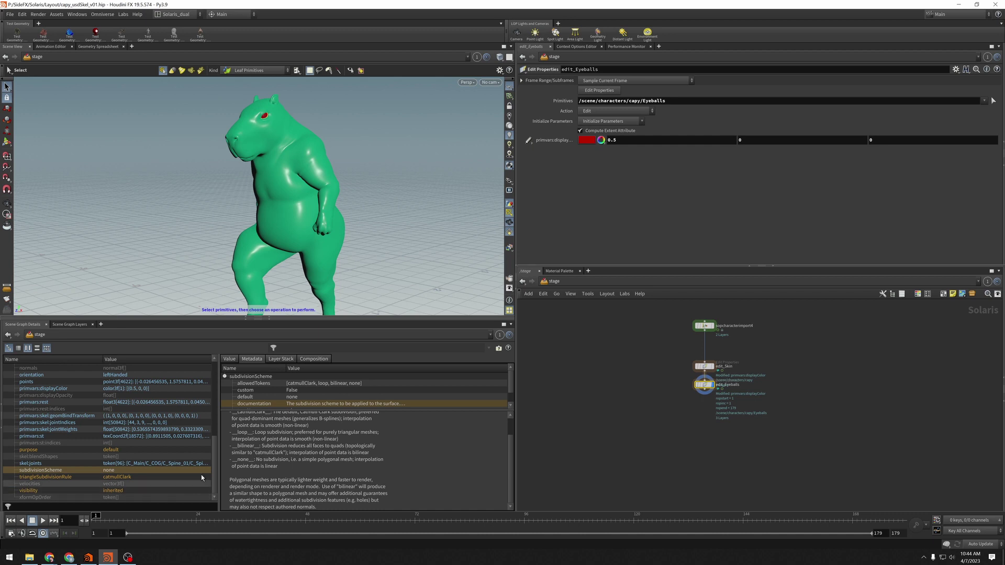
Widen the attribute list and bring back the collapsed scene graph tree beside the details
drag(218, 471, 268, 471)
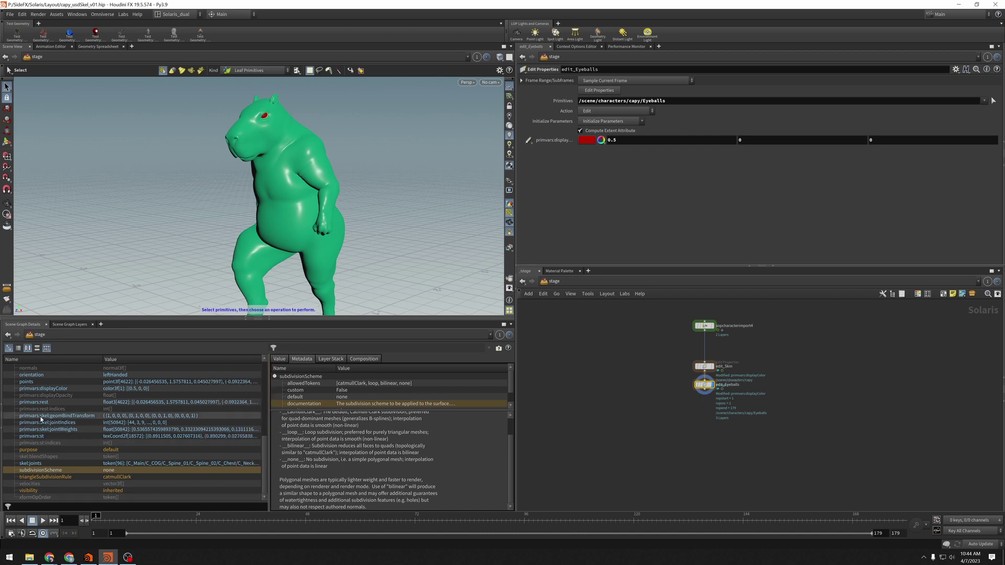
click(3, 432)
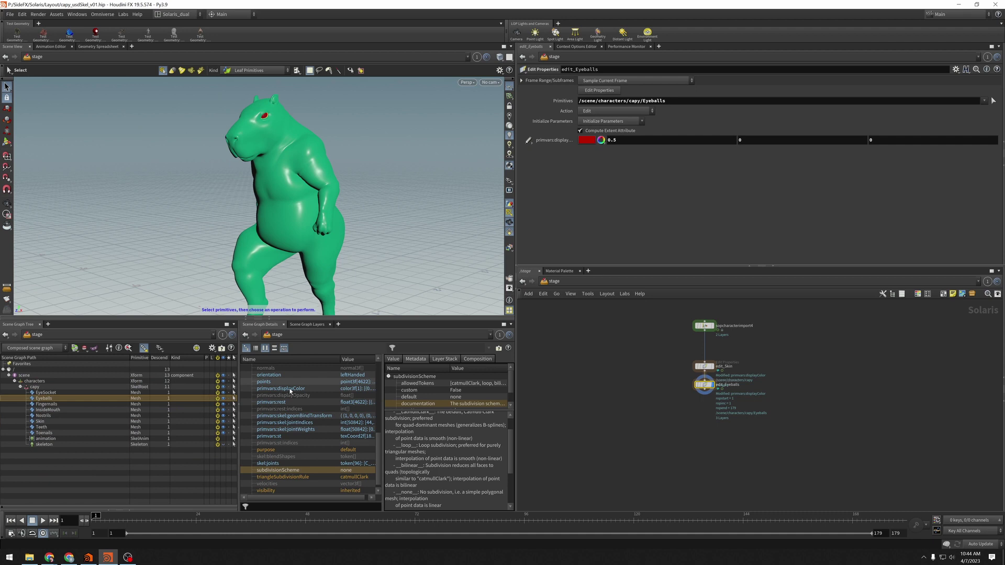